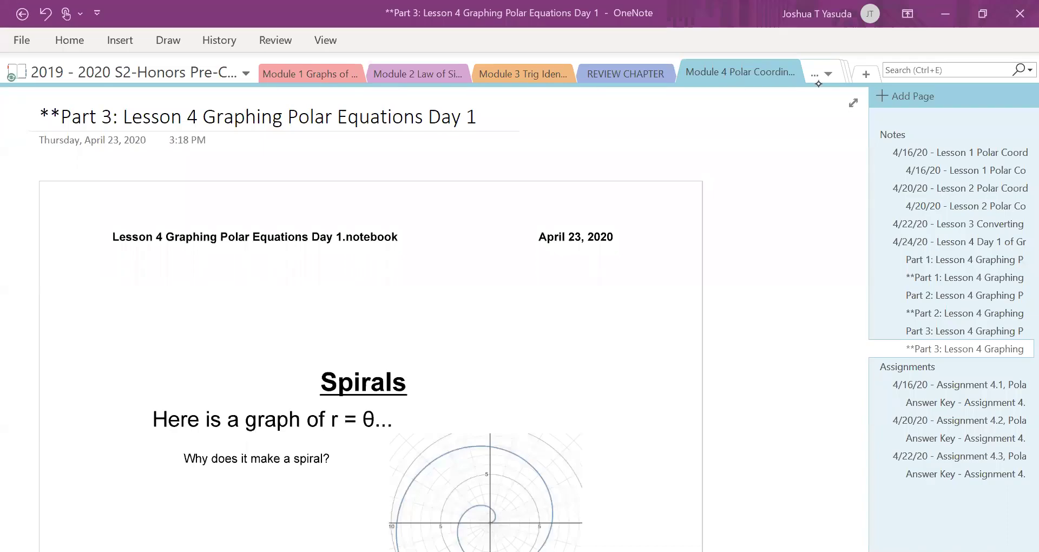
Scroll through the page and back to the Spirals heading with the r = θ graph
scroll(370, 324, "down", 3)
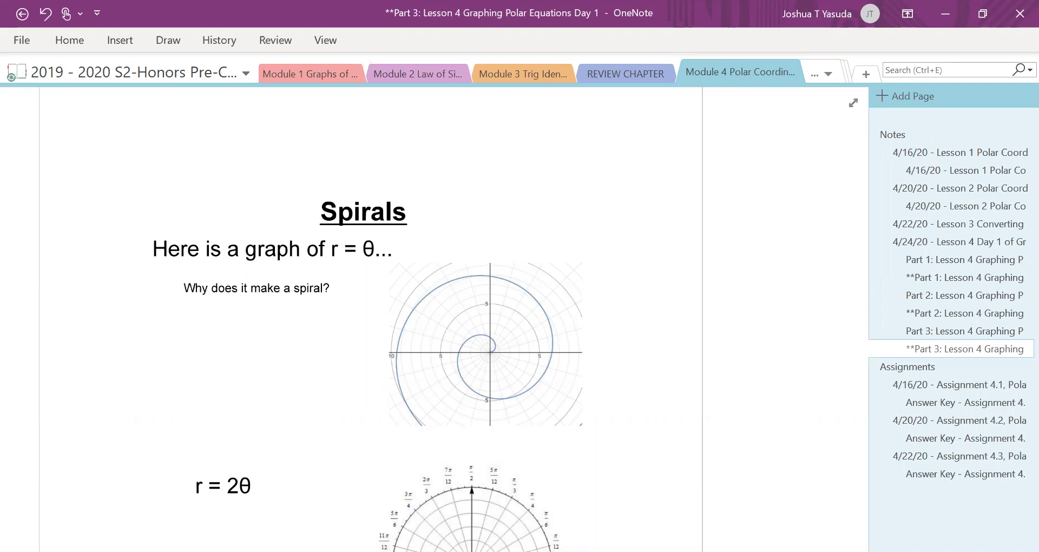
scroll(307, 315, "up", 5, "ctrl")
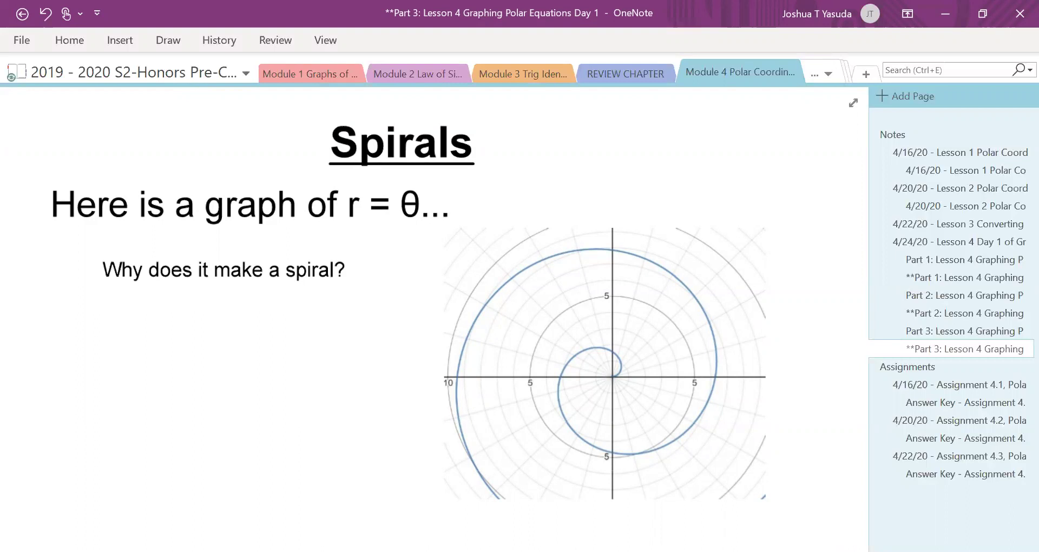
Underline r = θ and handwrite 'r=θ' beneath 'Why does it make a spiral?'
left_click_drag(342, 228, 428, 222)
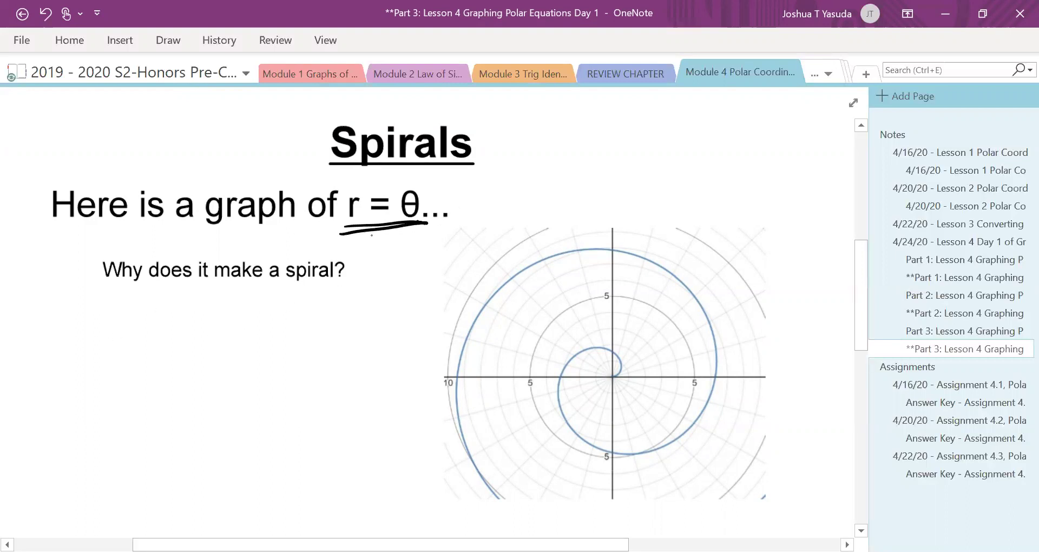
mouse_move(102, 325)
left_mouse_down()
mouse_move(104, 341)
mouse_move(117, 322)
mouse_move(132, 328)
left_mouse_up()
left_click_drag(122, 337, 154, 330)
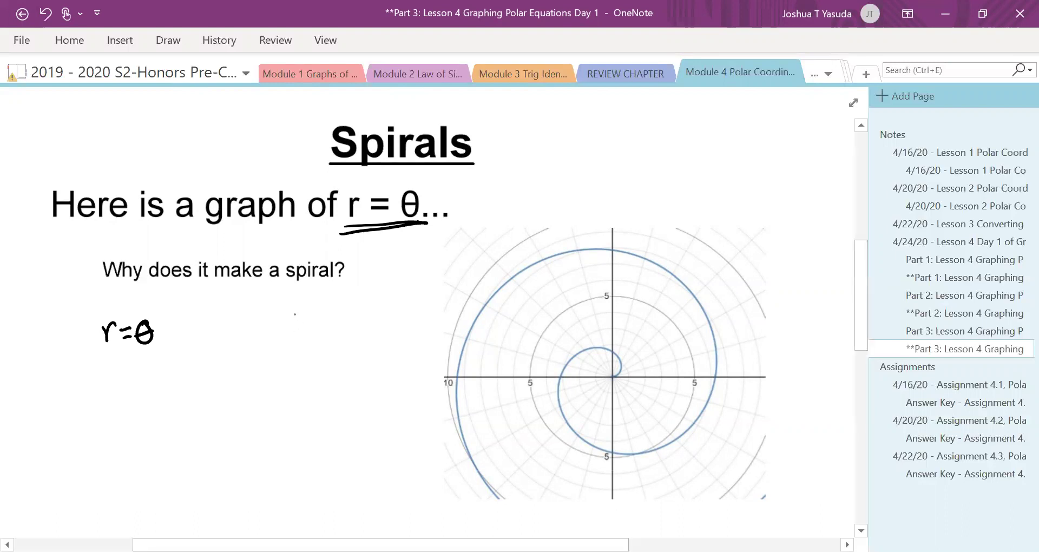
Ink an r–θ T-chart with θ values π/6, π/2, π and 3π/2
mouse_move(294, 297)
left_mouse_down()
mouse_move(306, 310)
mouse_move(293, 310)
mouse_move(322, 295)
left_mouse_up()
mouse_move(291, 298)
left_mouse_down()
mouse_move(291, 312)
mouse_move(306, 297)
mouse_move(324, 410)
left_mouse_up()
left_click_drag(284, 317, 363, 312)
mouse_move(346, 291)
left_mouse_down()
mouse_move(333, 302)
mouse_move(349, 295)
left_mouse_up()
mouse_move(333, 299)
left_mouse_down()
mouse_move(352, 296)
mouse_move(320, 393)
mouse_move(327, 487)
left_mouse_up()
mouse_move(334, 328)
left_mouse_down()
mouse_move(349, 322)
mouse_move(341, 334)
left_mouse_up()
left_click_drag(343, 323, 344, 341)
left_click_drag(350, 337, 356, 344)
mouse_move(337, 375)
left_mouse_down()
mouse_move(353, 370)
mouse_move(341, 383)
left_mouse_up()
mouse_move(348, 373)
left_mouse_down()
mouse_move(352, 388)
mouse_move(369, 392)
left_mouse_up()
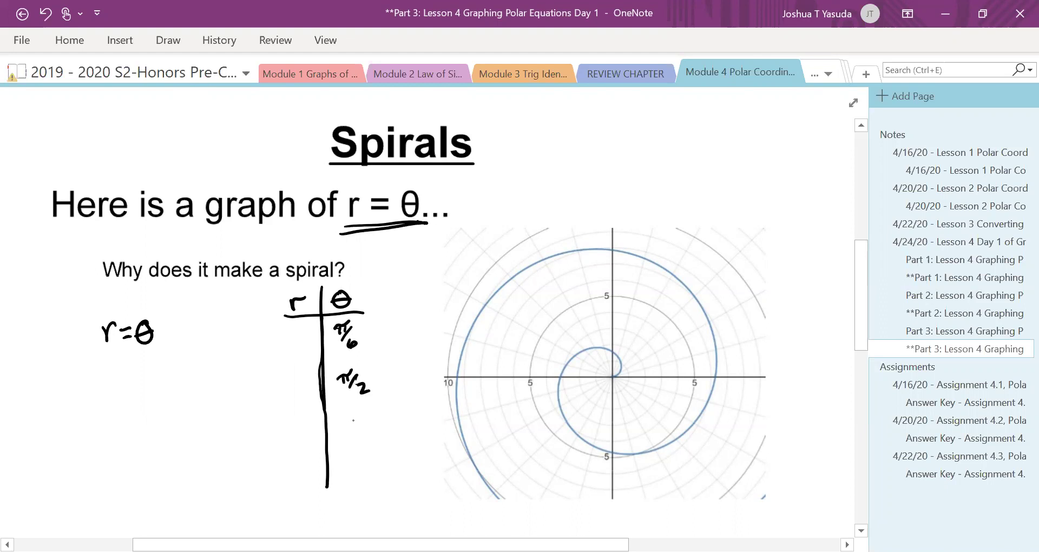
mouse_move(343, 415)
left_mouse_down()
mouse_move(357, 410)
mouse_move(346, 460)
mouse_move(368, 440)
left_mouse_up()
mouse_move(357, 445)
left_mouse_down()
mouse_move(355, 455)
mouse_move(366, 451)
mouse_move(356, 465)
mouse_move(378, 473)
left_mouse_up()
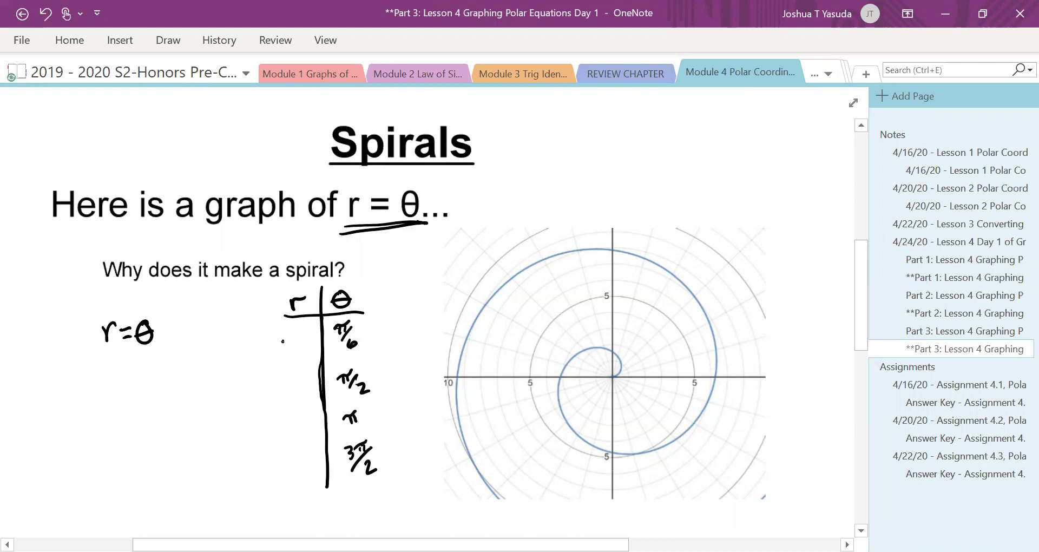
Write r = .5235 for π/6 and handwrite 'r=π/6' under r=θ
mouse_move(293, 331)
left_mouse_down()
mouse_move(289, 340)
mouse_move(299, 328)
mouse_move(317, 336)
left_mouse_up()
left_click_drag(104, 368, 127, 371)
mouse_move(122, 378)
left_mouse_down()
mouse_move(155, 358)
mouse_move(143, 368)
left_mouse_up()
left_click_drag(151, 359, 135, 383)
left_click_drag(155, 373, 151, 383)
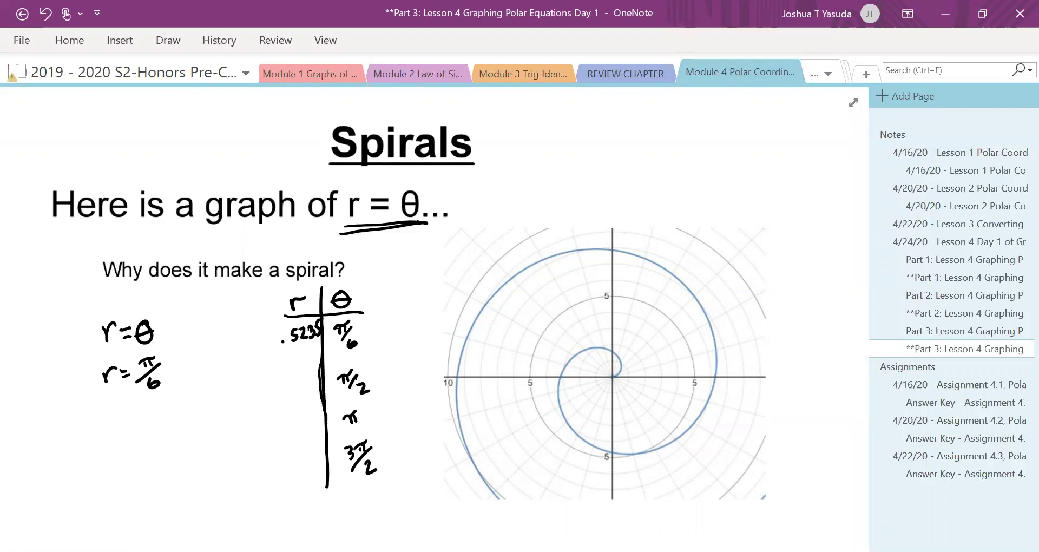
Label and plot the π/6 and π/2 points, writing r = 1.57 beside π/2
scroll(605, 461, "up", 5)
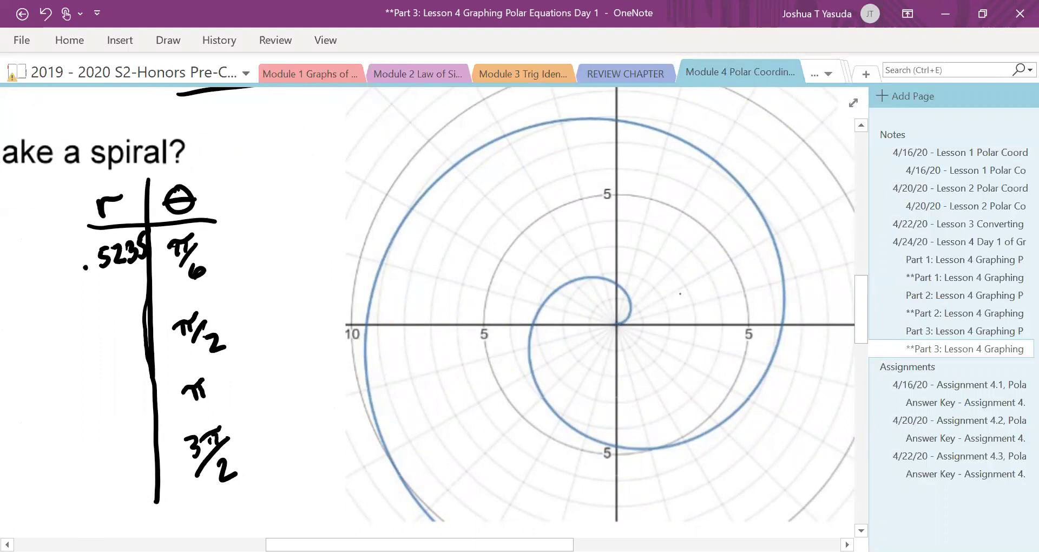
left_click_drag(753, 252, 747, 253)
left_click(628, 319)
mouse_move(85, 331)
left_mouse_down()
mouse_move(89, 354)
mouse_move(100, 349)
left_mouse_up()
left_click(95, 345)
mouse_move(103, 326)
left_mouse_down()
mouse_move(114, 328)
mouse_move(116, 347)
left_mouse_up()
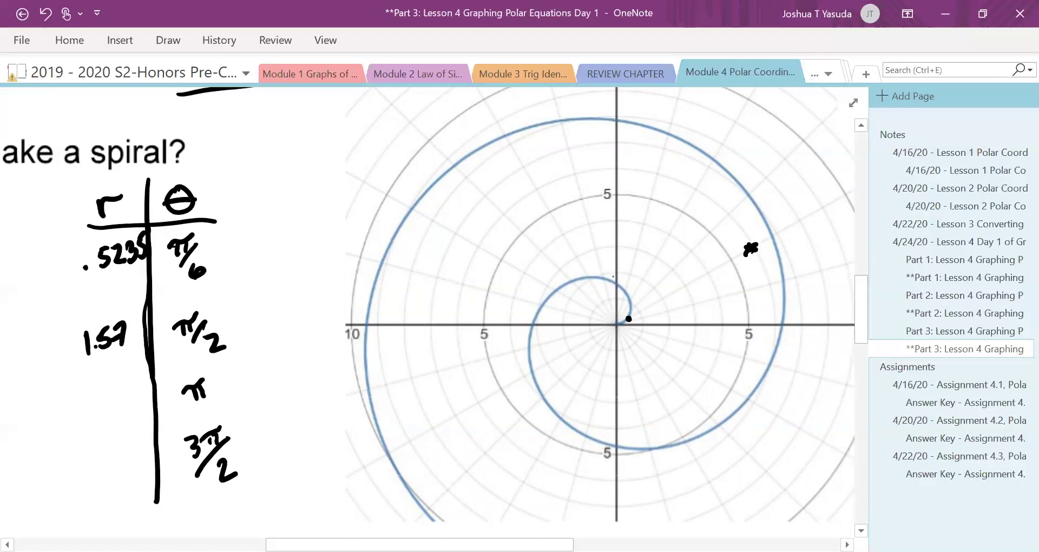
left_click_drag(619, 216, 634, 213)
left_click_drag(625, 217, 631, 240)
left_click_drag(617, 283, 617, 287)
Write r = 3.14 beside π, label π on the negative axis, and plot it
mouse_move(85, 400)
left_mouse_down()
mouse_move(101, 408)
mouse_move(90, 417)
left_mouse_up()
left_click_drag(108, 412, 113, 409)
left_click_drag(122, 390, 135, 397)
left_click_drag(130, 380, 132, 407)
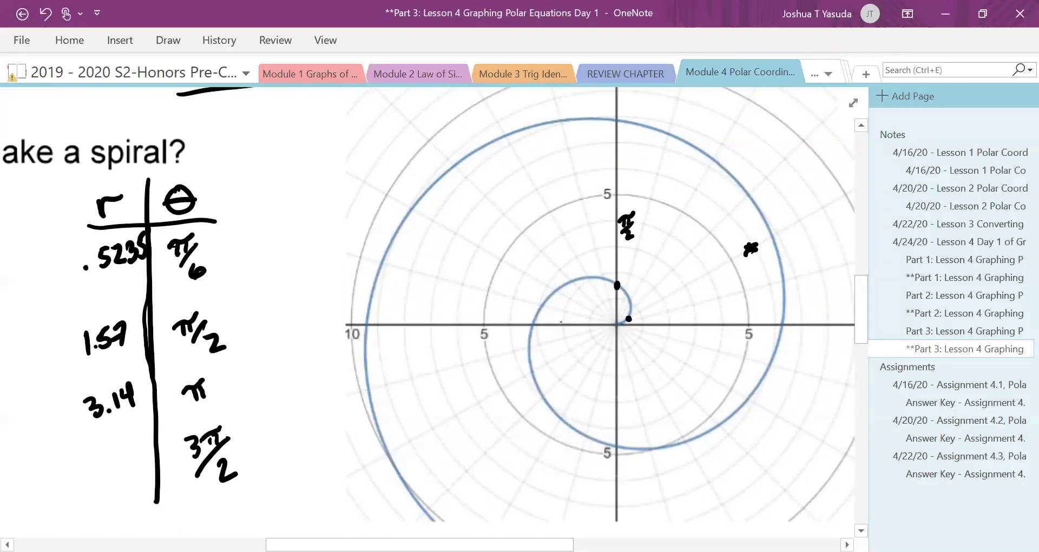
mouse_move(328, 321)
left_mouse_down()
mouse_move(325, 330)
mouse_move(344, 318)
mouse_move(339, 333)
left_mouse_up()
left_click(531, 325)
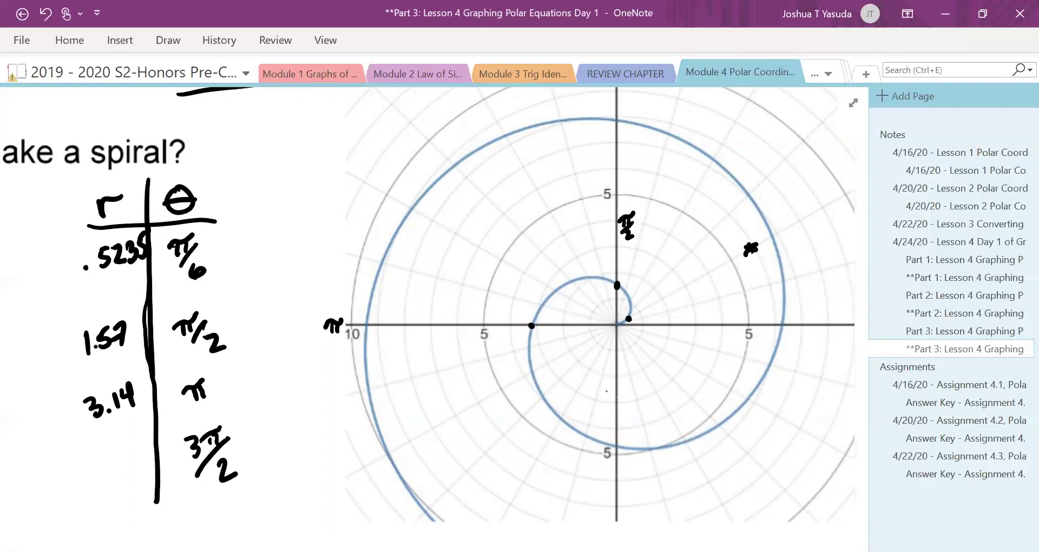
Write r = 4.7 for 3π/2, plot it, then label and plot the 2π point
mouse_move(99, 453)
left_mouse_down()
mouse_move(101, 480)
mouse_move(121, 477)
mouse_move(120, 460)
left_mouse_up()
left_click(106, 477)
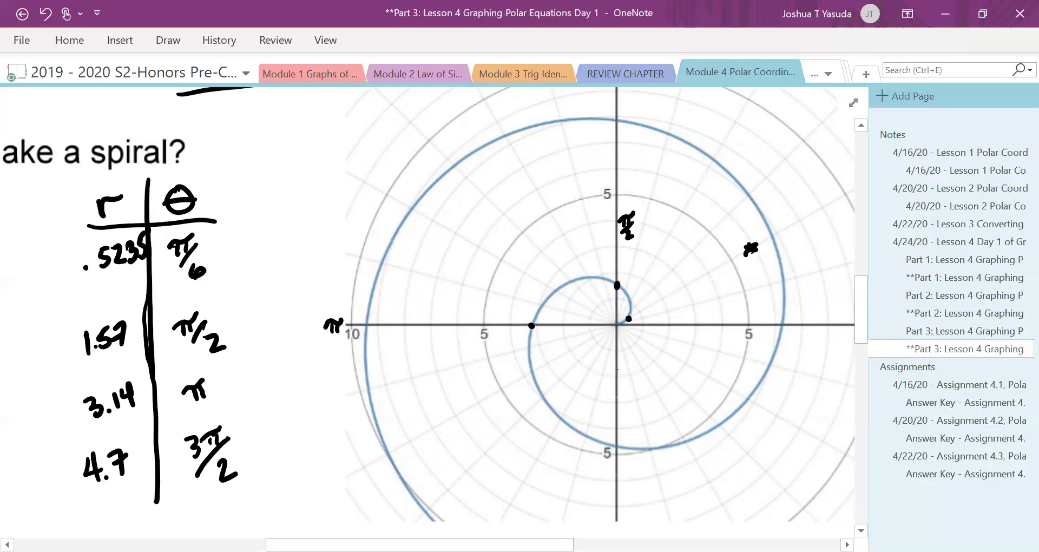
left_click(616, 447)
mouse_move(820, 329)
left_mouse_down()
mouse_move(831, 341)
mouse_move(846, 330)
mouse_move(837, 340)
left_mouse_up()
left_click(783, 326)
Sketch a temporary arrow and loops showing the spiral winding outward, then erase them
scroll(433, 313, "right", 1)
mouse_move(597, 327)
left_mouse_down()
mouse_move(676, 326)
mouse_move(673, 337)
left_mouse_up()
mouse_move(631, 324)
left_mouse_down()
mouse_move(627, 308)
mouse_move(635, 330)
mouse_move(651, 335)
mouse_move(585, 286)
mouse_move(635, 319)
left_mouse_up()
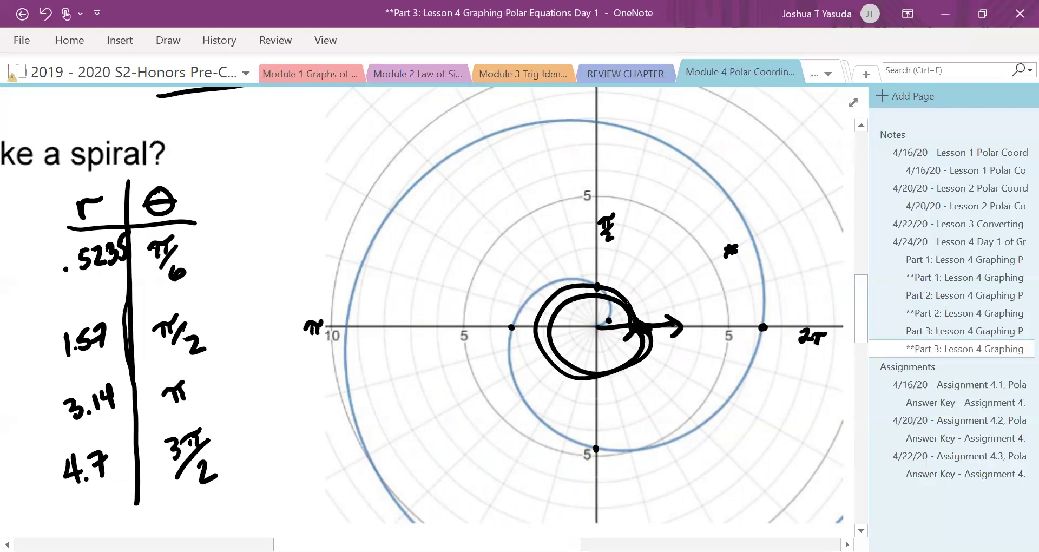
mouse_move(628, 303)
left_mouse_down()
mouse_move(646, 379)
mouse_move(642, 340)
left_mouse_up()
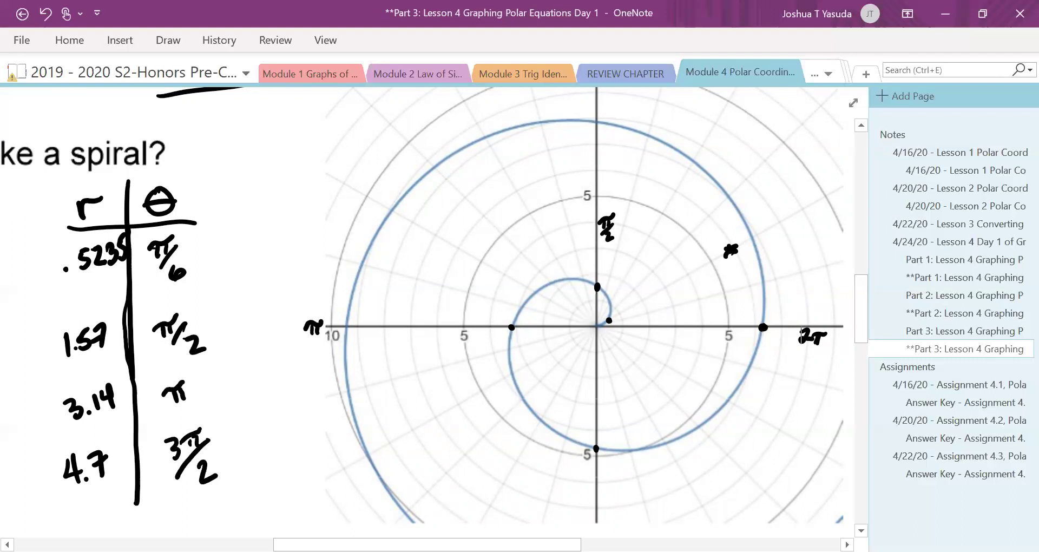
scroll(541, 303, "down", 5)
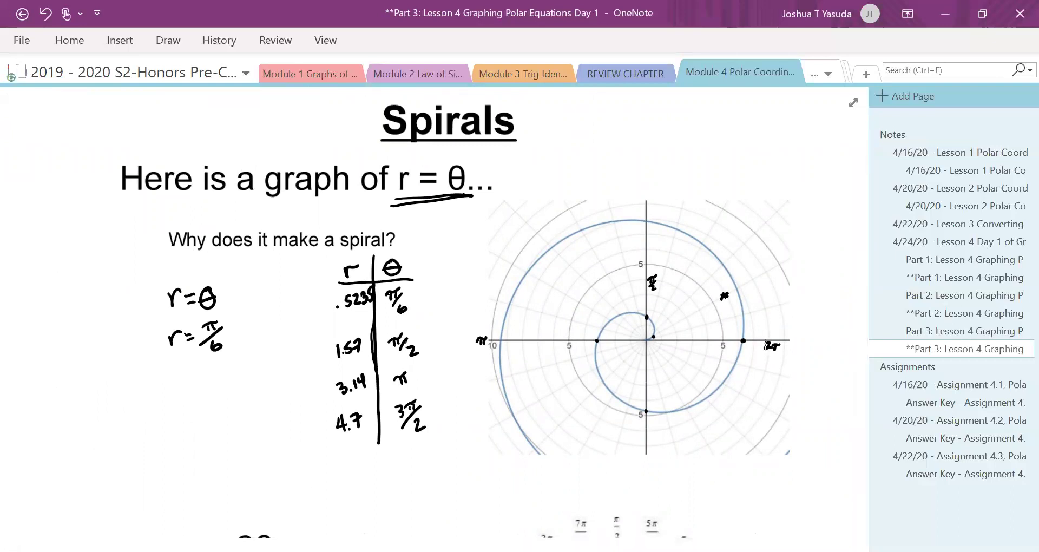
Bring up the r = 2θ section and write a 'calculate a few points' note
scroll(433, 320, "down", 3)
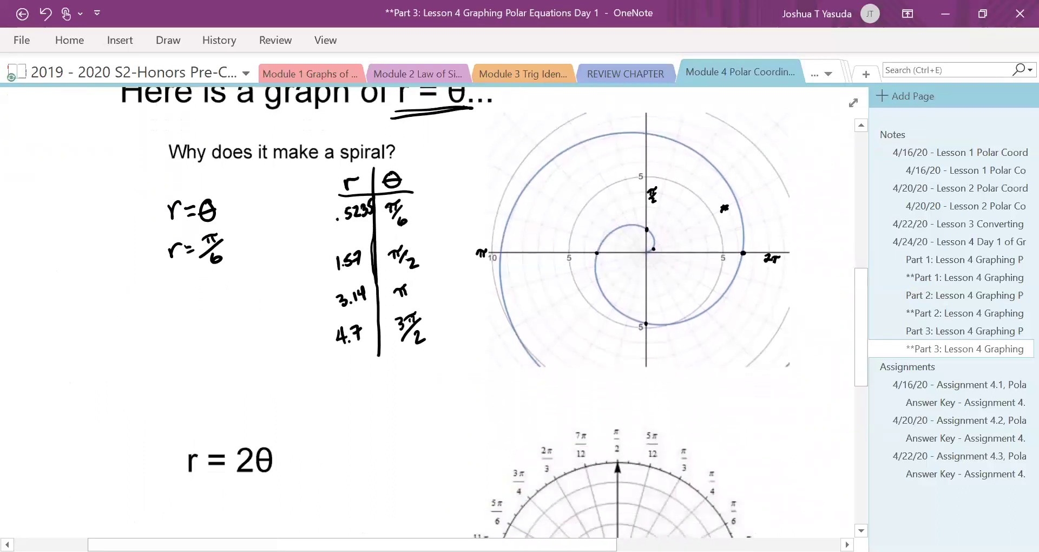
scroll(433, 320, "down", 5)
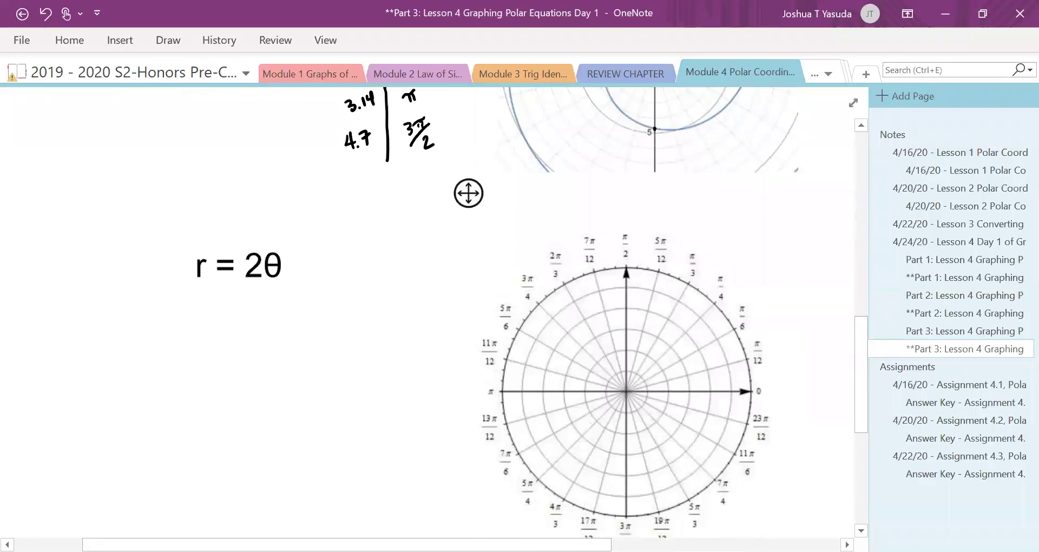
left_click_drag(469, 194, 466, 146)
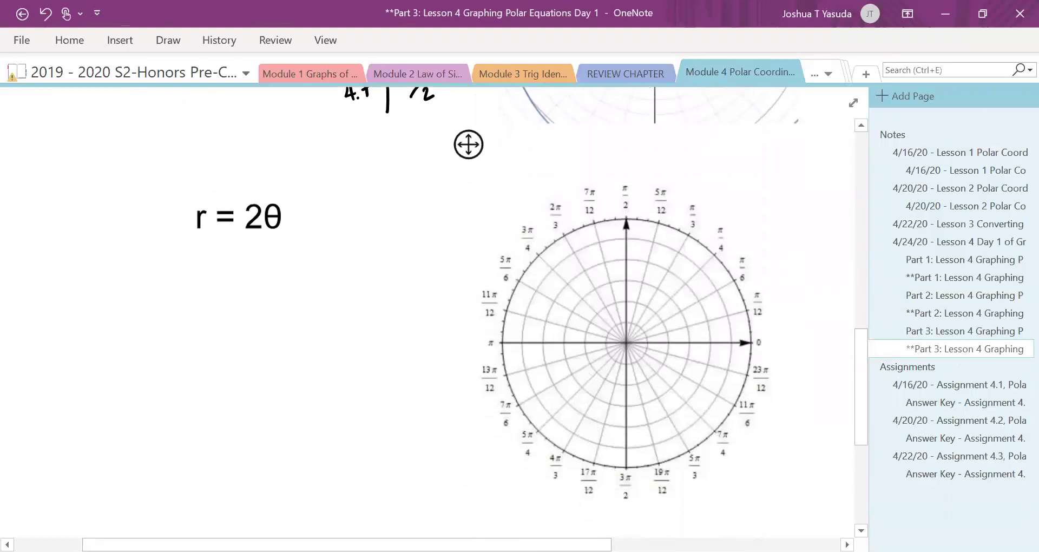
scroll(462, 98, "up", 2)
left_click_drag(431, 96, 427, 96)
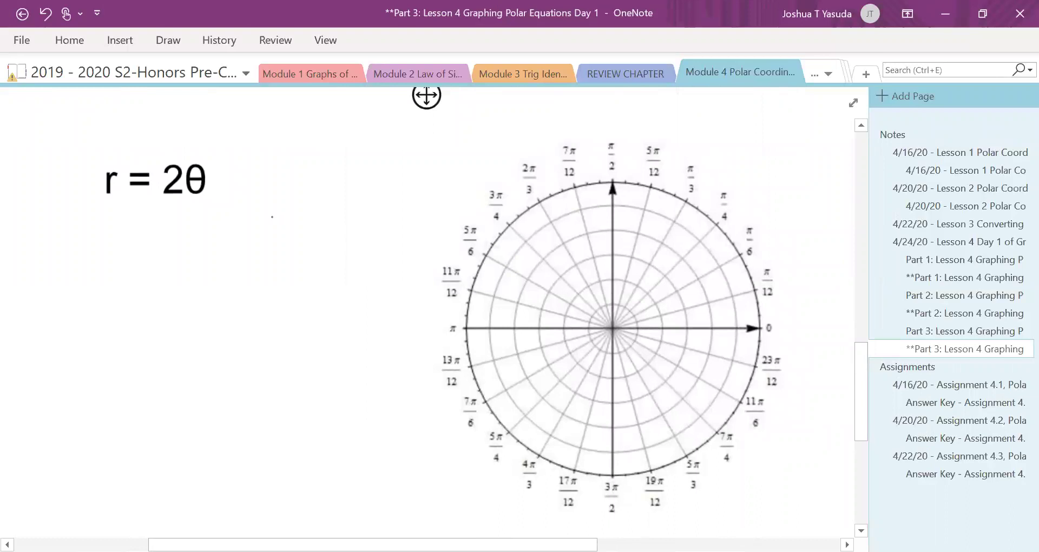
mouse_move(280, 218)
left_mouse_down()
mouse_move(273, 233)
mouse_move(312, 216)
mouse_move(331, 192)
mouse_move(352, 196)
mouse_move(465, 151)
mouse_move(428, 151)
left_mouse_up()
mouse_move(289, 259)
left_mouse_down()
mouse_move(312, 235)
mouse_move(355, 230)
left_mouse_up()
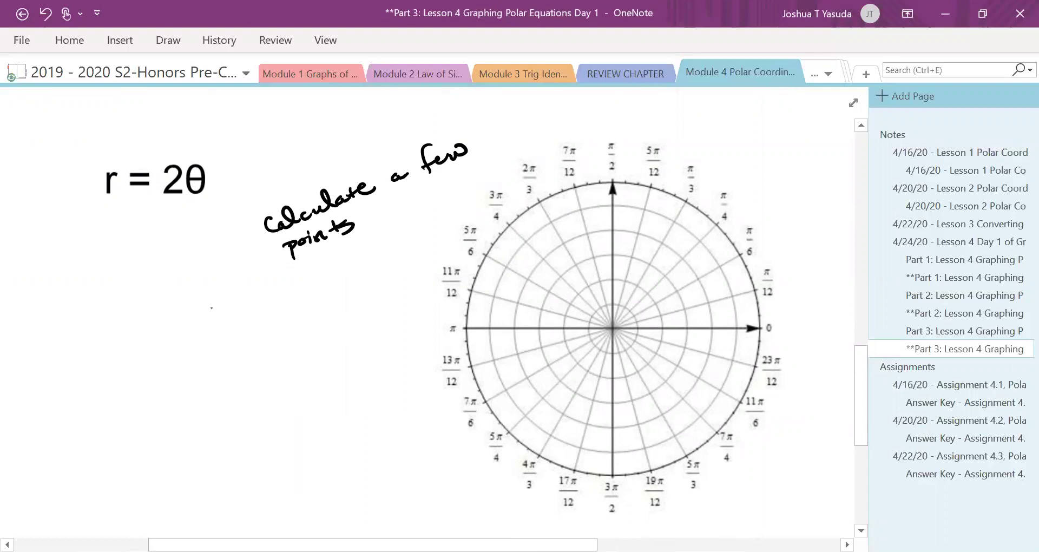
Draw the r–θ table with θ values 0, π/2, π, 3π/2, 2π and r = 0
mouse_move(207, 300)
left_mouse_down()
mouse_move(228, 304)
mouse_move(225, 405)
left_mouse_up()
mouse_move(248, 294)
left_mouse_down()
mouse_move(242, 303)
mouse_move(267, 312)
left_mouse_up()
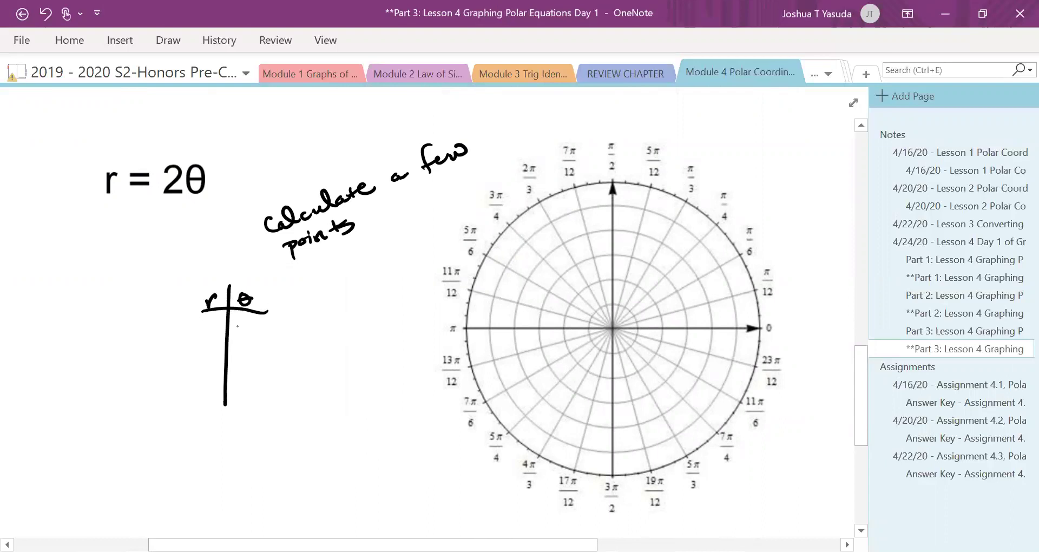
left_click_drag(249, 318, 248, 319)
left_click_drag(226, 372, 224, 455)
mouse_move(241, 344)
left_mouse_down()
mouse_move(262, 386)
mouse_move(250, 402)
left_mouse_up()
mouse_move(257, 391)
left_mouse_down()
mouse_move(245, 428)
mouse_move(263, 410)
mouse_move(255, 424)
left_mouse_up()
mouse_move(262, 412)
left_mouse_down()
mouse_move(266, 440)
mouse_move(227, 469)
mouse_move(227, 486)
mouse_move(273, 464)
left_mouse_up()
left_click_drag(262, 465, 268, 480)
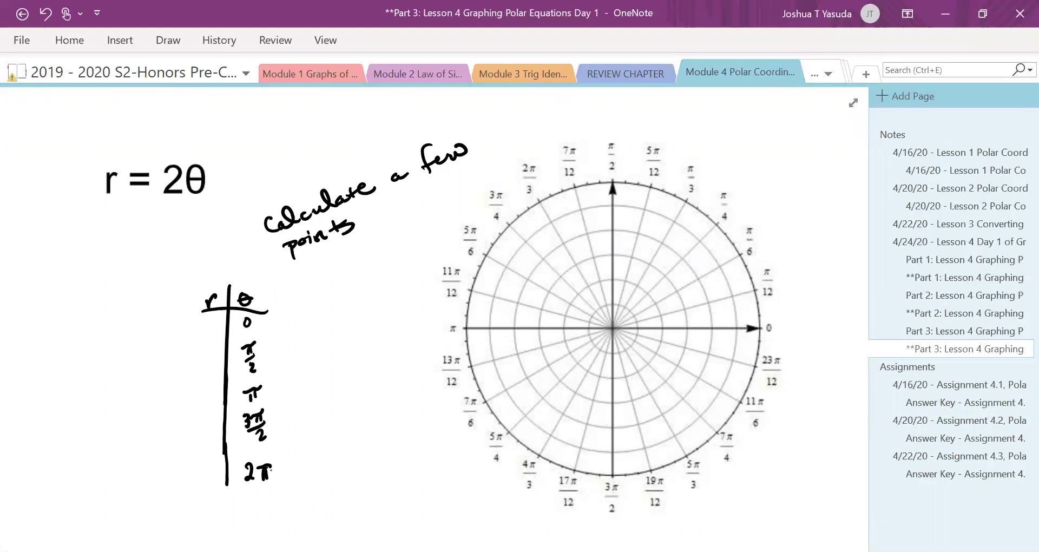
left_click_drag(210, 320, 209, 321)
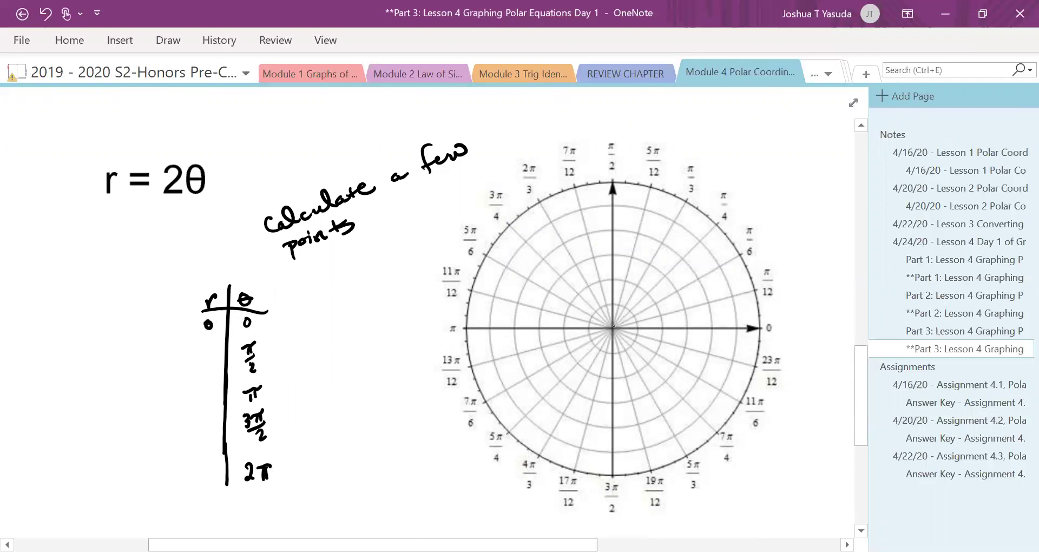
Dot the origin on the polar grid and write 2(π/2) = π beside the table
left_click_drag(614, 326, 612, 329)
left_click_drag(326, 349, 342, 373)
left_click_drag(355, 341, 370, 335)
left_click_drag(360, 340, 364, 356)
mouse_move(352, 357)
left_mouse_down()
mouse_move(371, 350)
mouse_move(374, 364)
left_mouse_up()
mouse_move(375, 329)
left_mouse_down()
mouse_move(368, 374)
mouse_move(393, 344)
left_mouse_up()
mouse_move(389, 349)
left_mouse_down()
mouse_move(420, 330)
mouse_move(407, 344)
left_mouse_up()
left_click_drag(414, 334, 417, 342)
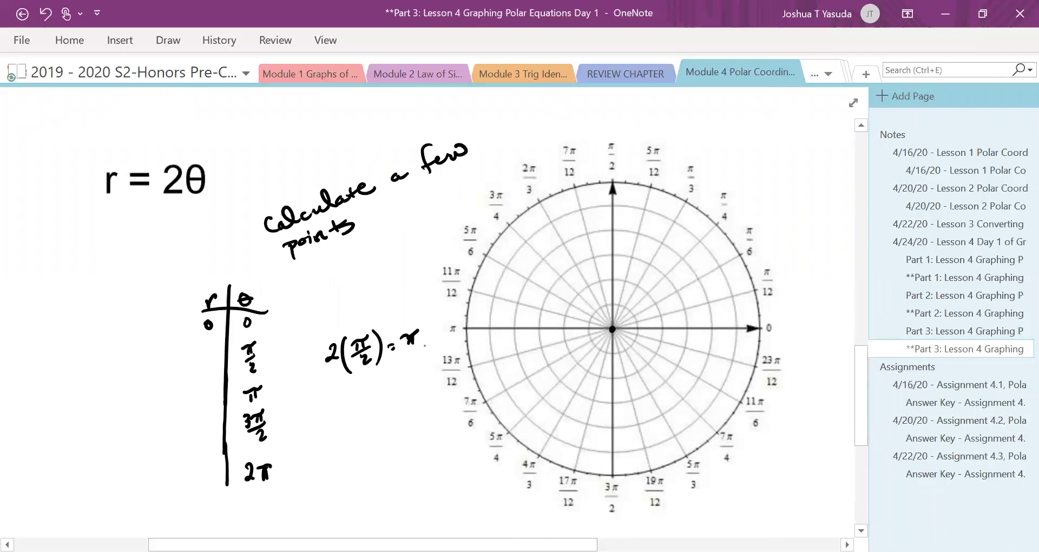
Write r = 3.14 beside π/2, arrow the substitution, circle the row, and dot the π/2 ray
mouse_move(179, 355)
left_mouse_down()
mouse_move(181, 371)
mouse_move(200, 356)
mouse_move(199, 366)
left_mouse_up()
left_click(189, 364)
left_click_drag(204, 349, 212, 362)
mouse_move(356, 314)
left_mouse_down()
mouse_move(357, 334)
mouse_move(363, 324)
left_mouse_up()
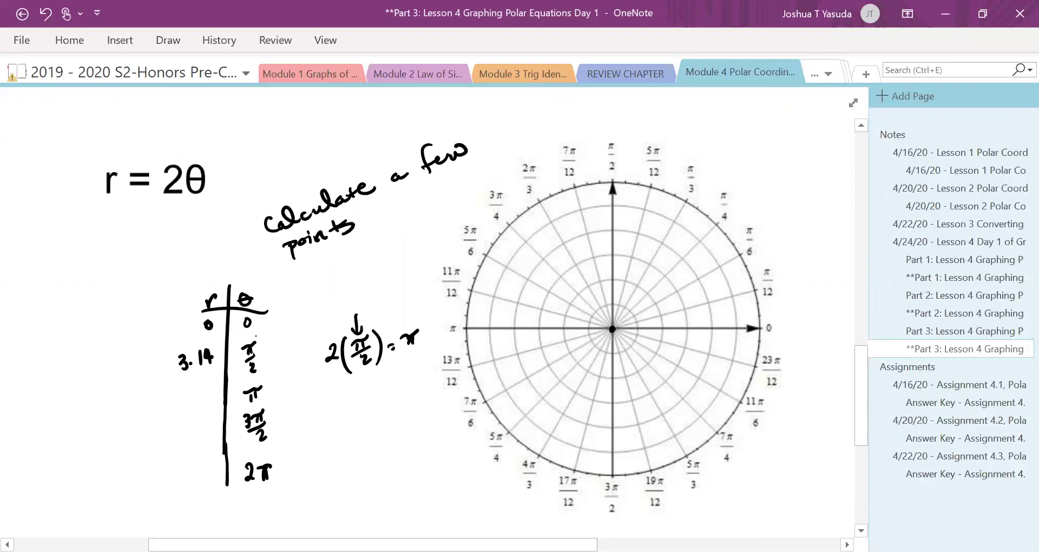
mouse_move(250, 334)
left_mouse_down()
mouse_move(154, 355)
mouse_move(236, 381)
mouse_move(270, 342)
mouse_move(251, 334)
left_mouse_up()
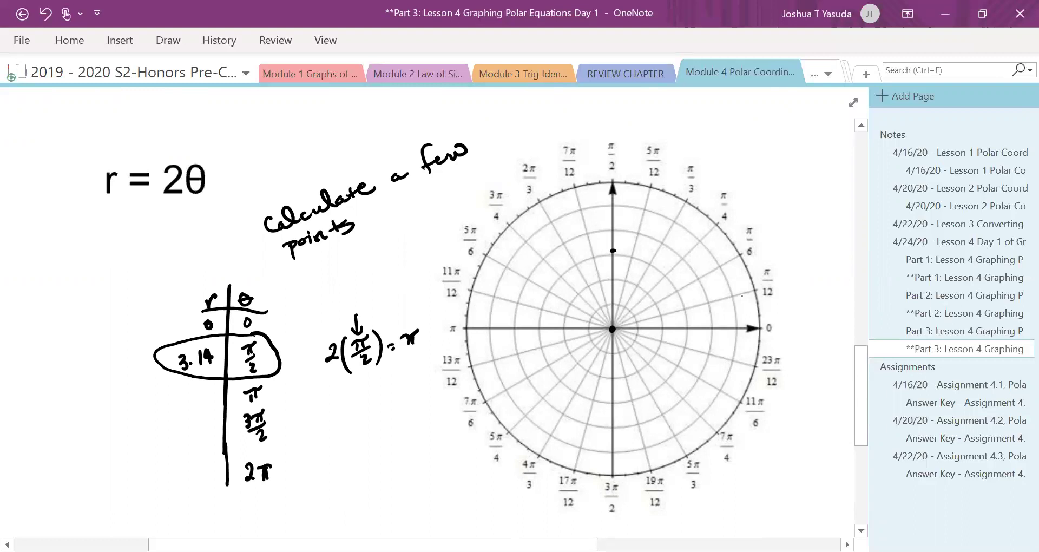
mouse_move(681, 147)
left_mouse_down()
mouse_move(719, 156)
mouse_move(757, 194)
mouse_move(778, 225)
mouse_move(785, 266)
mouse_move(692, 150)
mouse_move(766, 204)
mouse_move(784, 262)
mouse_move(768, 220)
mouse_move(703, 156)
mouse_move(726, 165)
mouse_move(795, 273)
left_mouse_up()
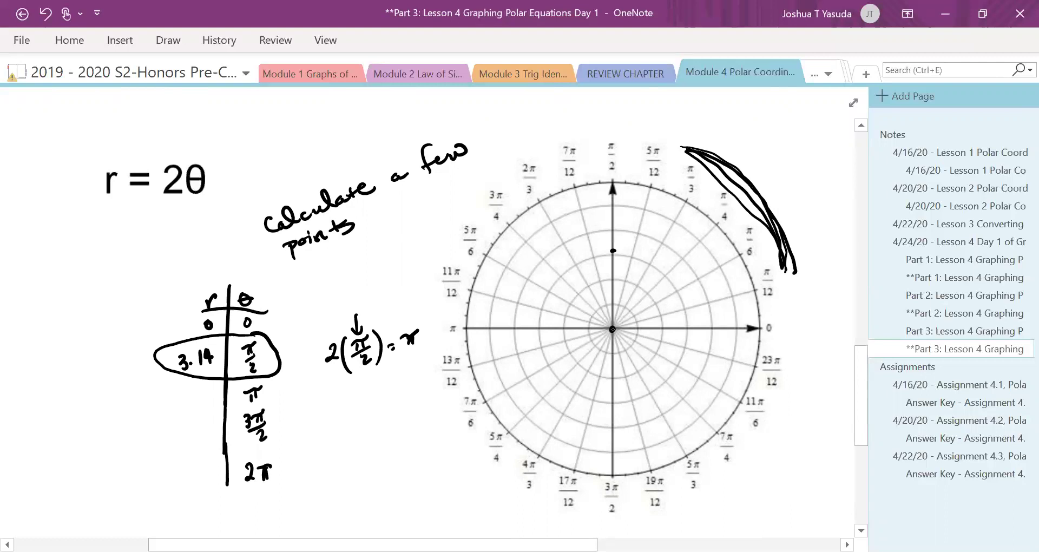
Write r = 6.28 for π, dot that point, and draw the spiral from the origin through π/2 to π
mouse_move(612, 329)
left_mouse_down()
mouse_move(630, 276)
mouse_move(612, 250)
left_mouse_up()
mouse_move(182, 389)
left_mouse_down()
mouse_move(179, 404)
mouse_move(212, 404)
left_mouse_up()
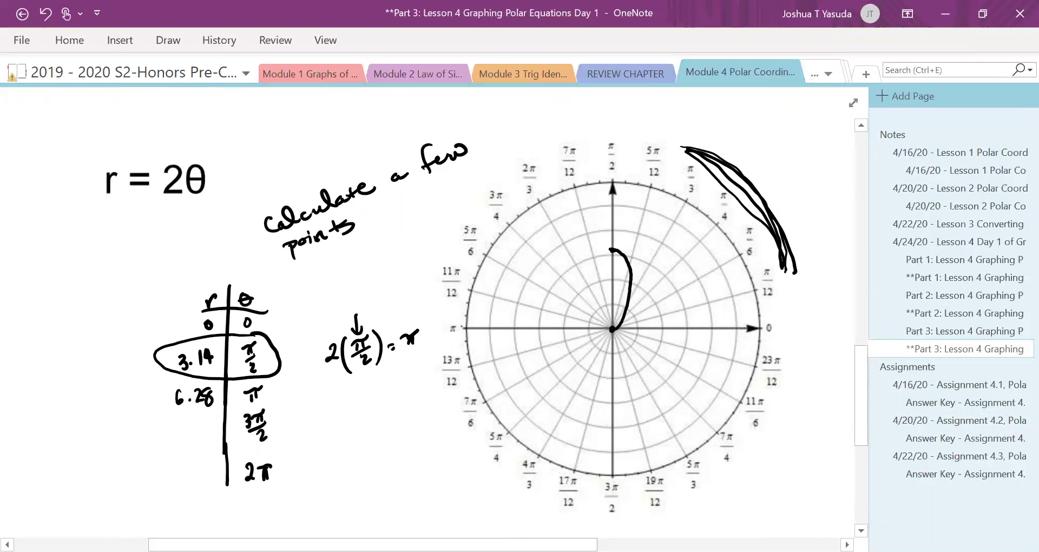
left_click_drag(461, 327, 459, 328)
mouse_move(612, 331)
left_mouse_down()
mouse_move(628, 297)
mouse_move(624, 259)
mouse_move(558, 249)
mouse_move(492, 280)
mouse_move(469, 306)
mouse_move(453, 360)
left_mouse_up()
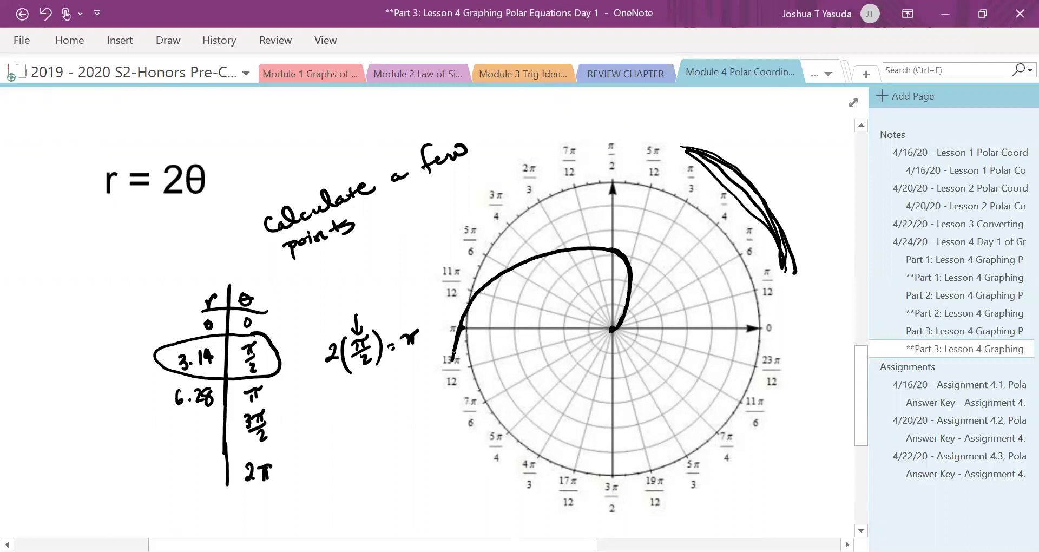
left_click_drag(454, 353, 451, 367)
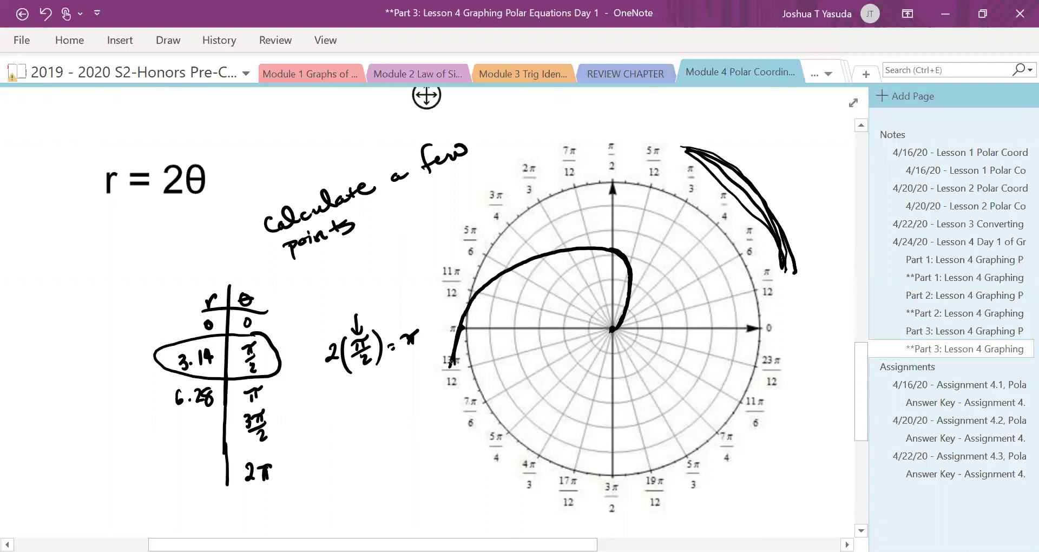
Extend the r = 2θ spiral down the grid's left side and retrace it near the origin
mouse_move(452, 361)
left_mouse_down()
mouse_move(451, 432)
mouse_move(475, 482)
left_mouse_up()
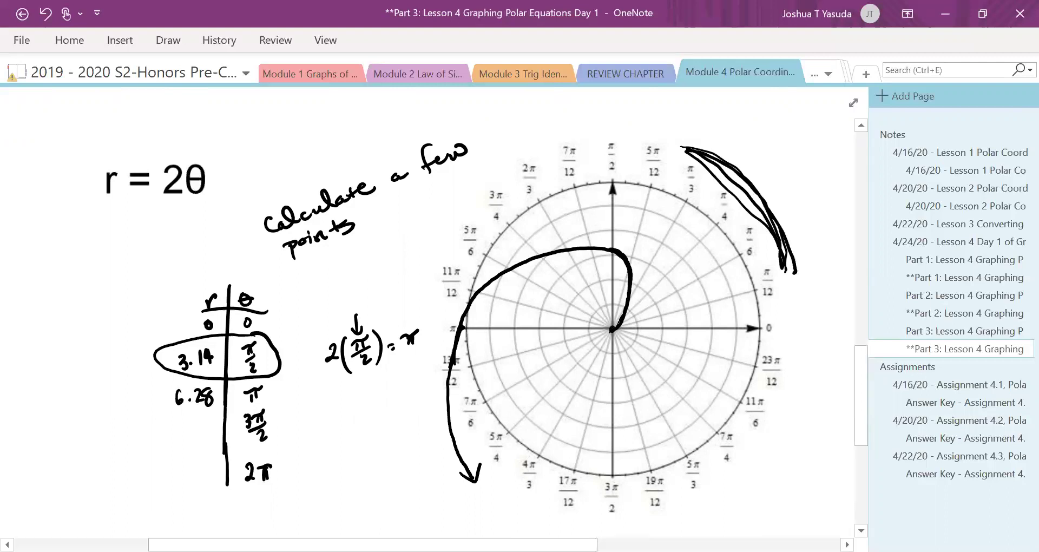
mouse_move(615, 330)
left_mouse_down()
mouse_move(629, 304)
mouse_move(593, 339)
mouse_move(604, 337)
left_mouse_up()
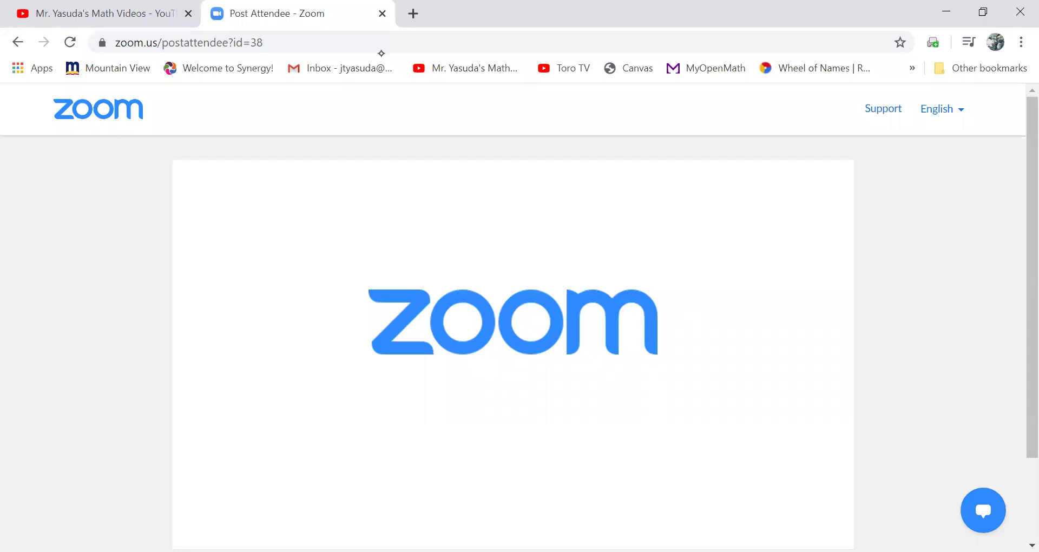
Open the Desmos graphing calculator from the bookmarks and enter r=theta
left_click(912, 68)
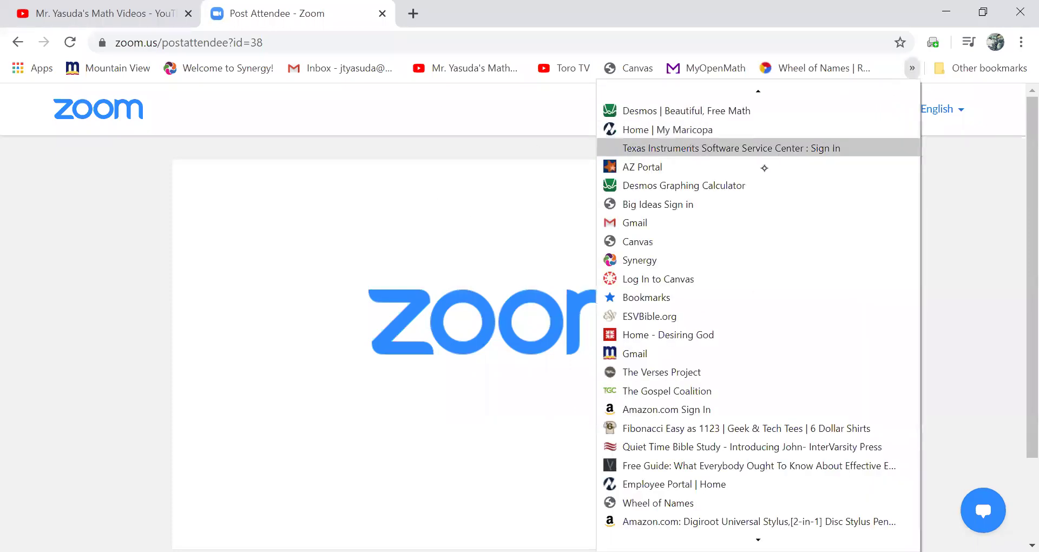
left_click(756, 185)
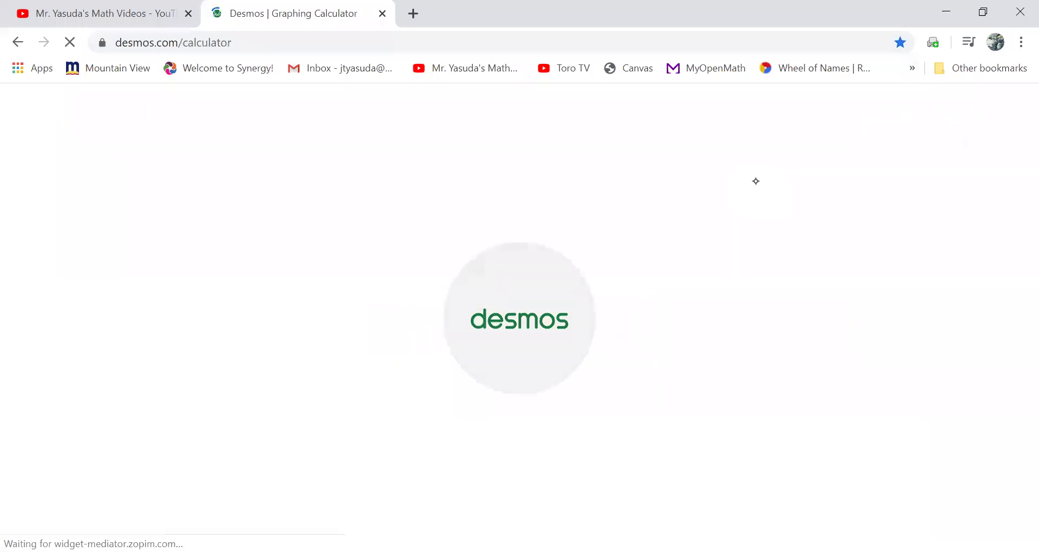
type("r")
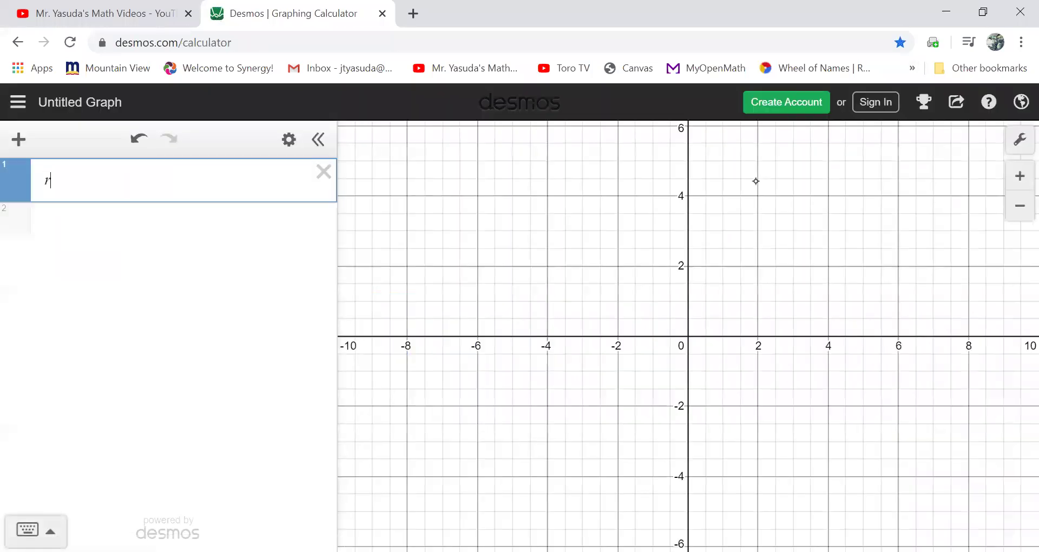
type("=")
type("theta")
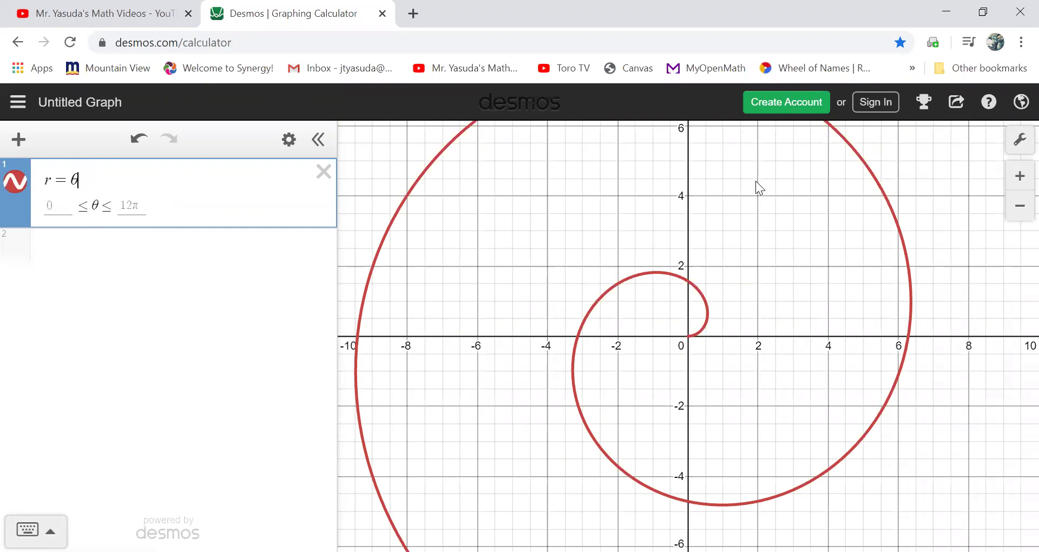
Switch the Desmos graph to a polar grid and pan to show the spiral
left_click(1020, 140)
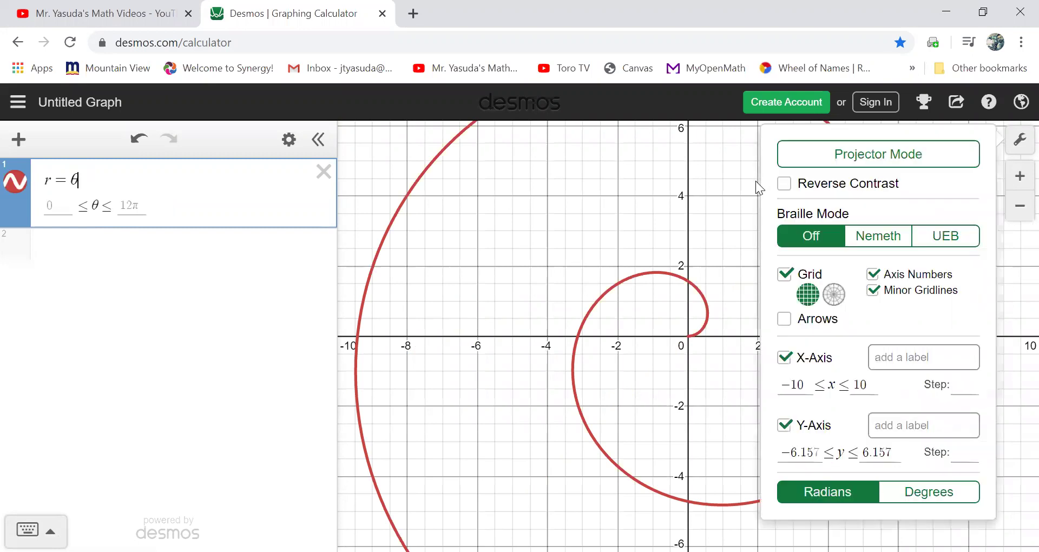
left_click(834, 294)
left_click(755, 181)
left_click_drag(755, 181, 716, 184)
left_click_drag(783, 167, 755, 181)
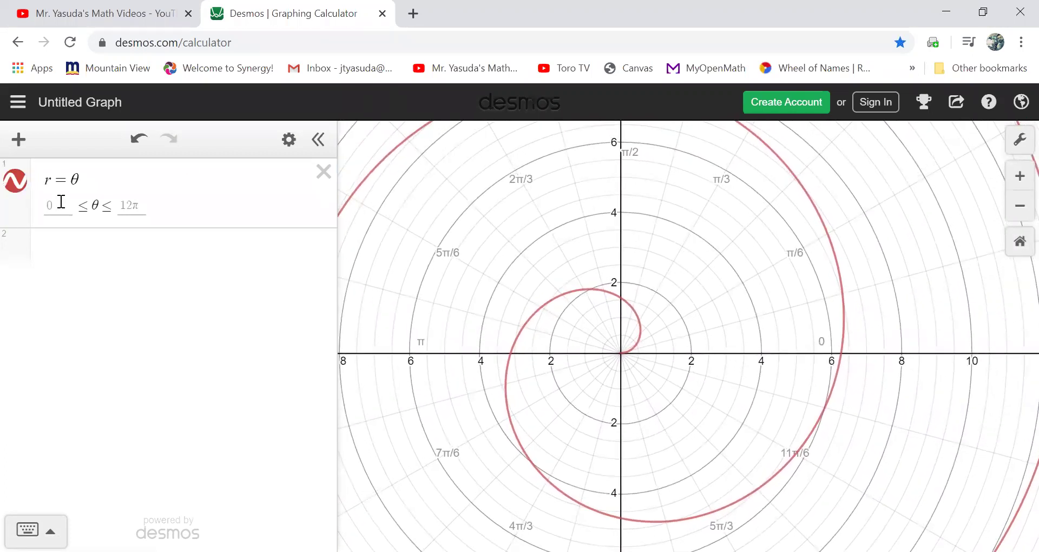
Add a minus sign to the Desmos equation so it reads r = −θ
left_click(73, 181)
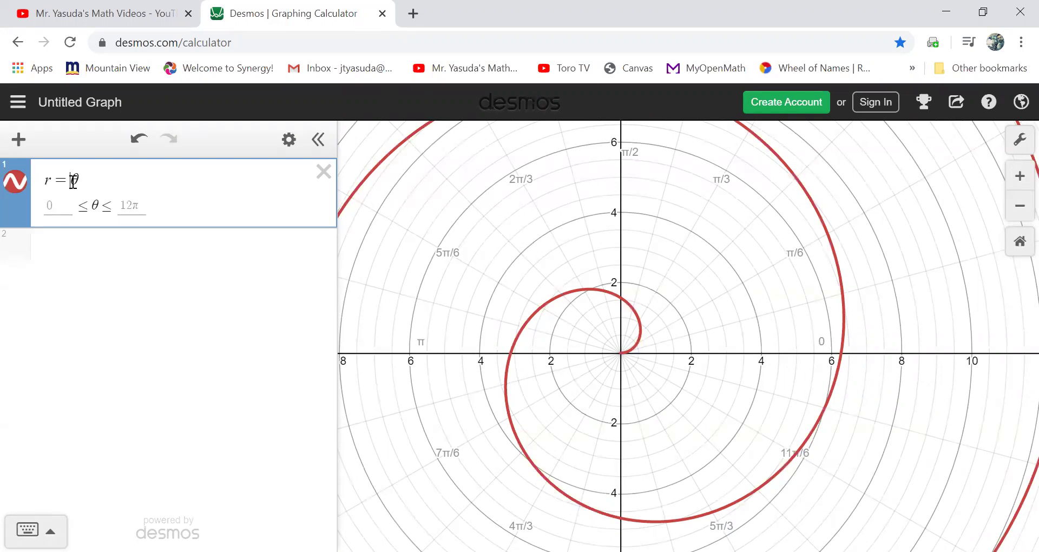
type("-")
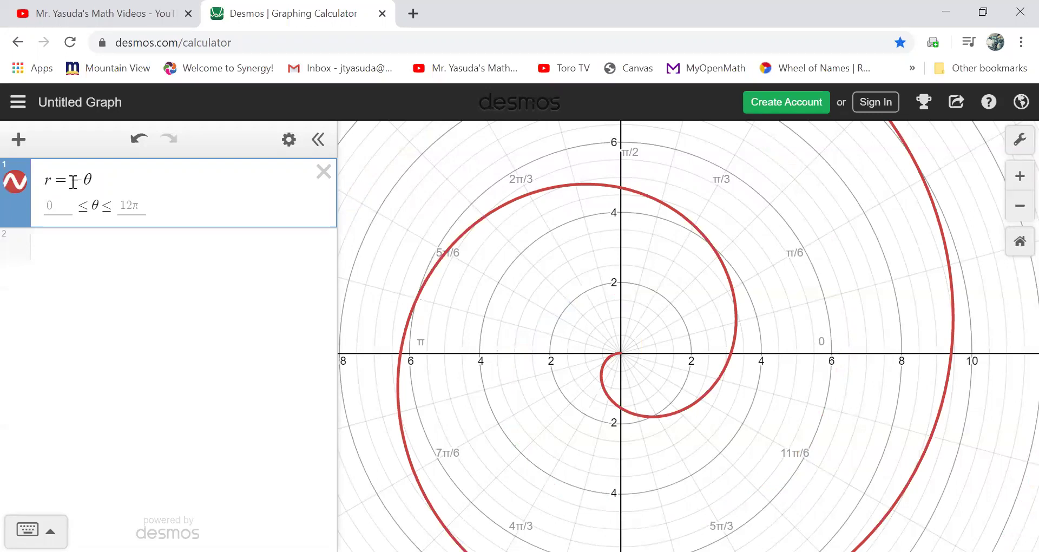